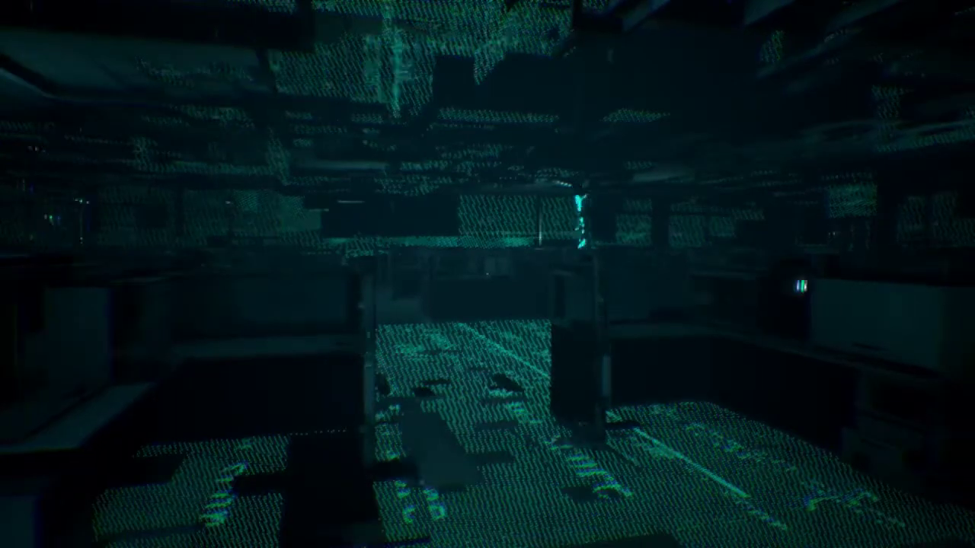
{"action": "key", "text": "w"}
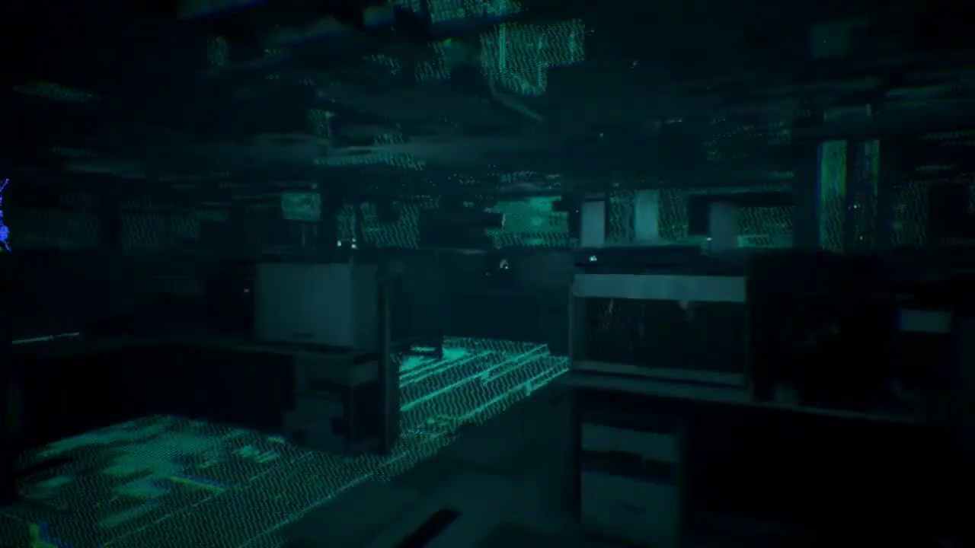